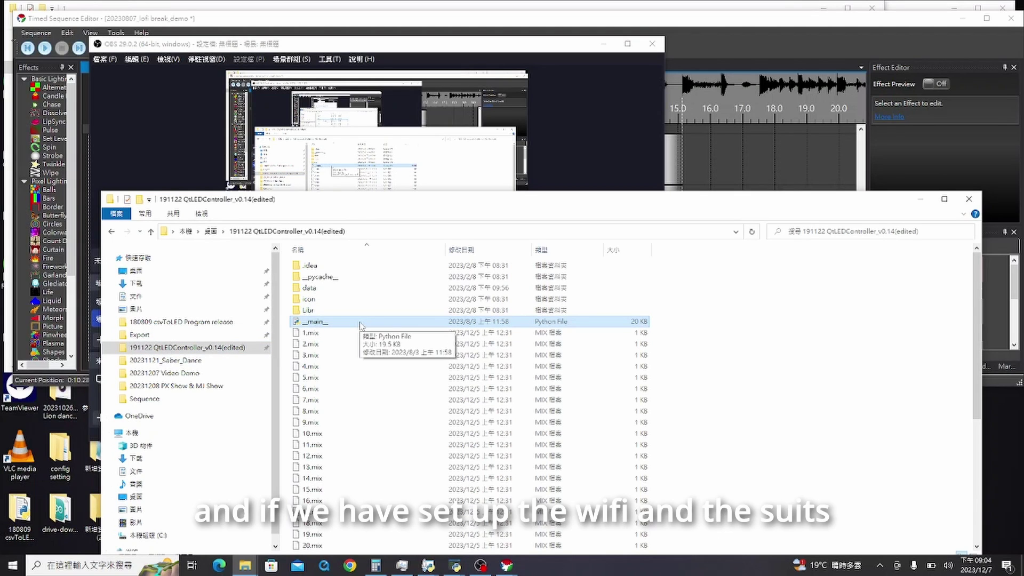
- Launch the LED controller's main script from the 191122 QtLEDController_v0.14(edited) folder
double_click(360, 322)
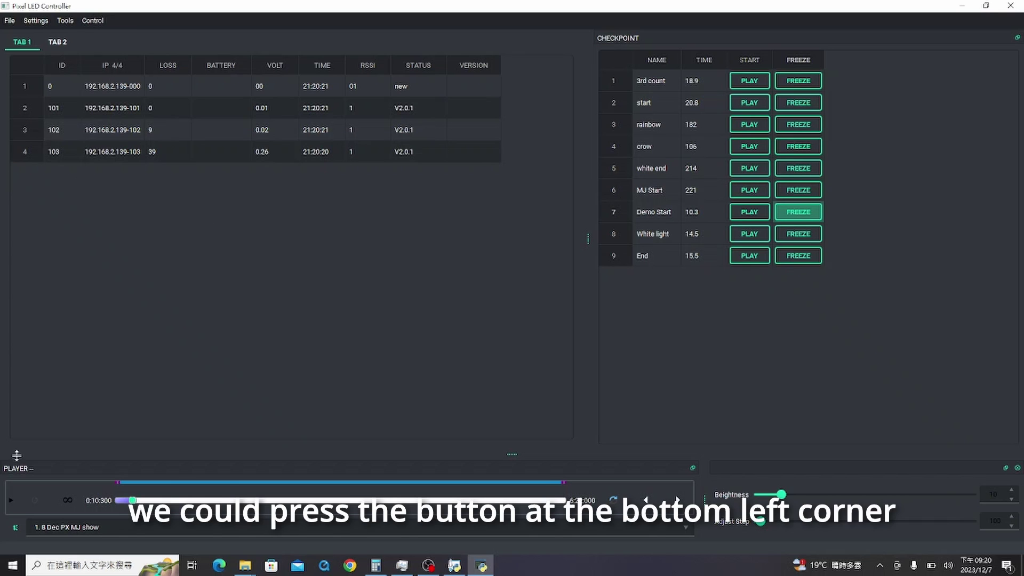
- Connect the controller to the LED suits so the device list reloads
left_click(17, 530)
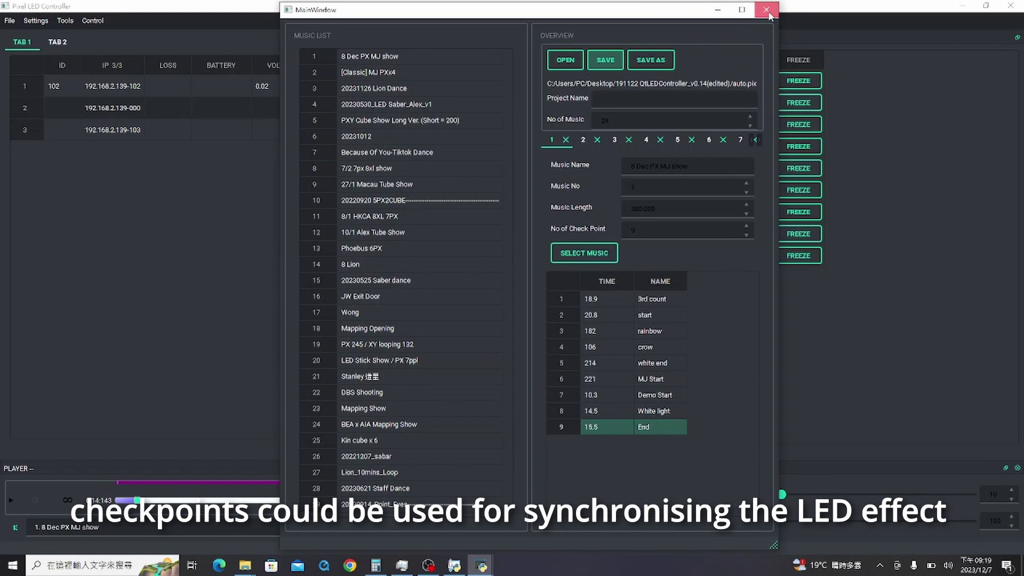
- Close the MainWindow checkpoint editor to return to the six-checkpoint list
left_click(766, 10)
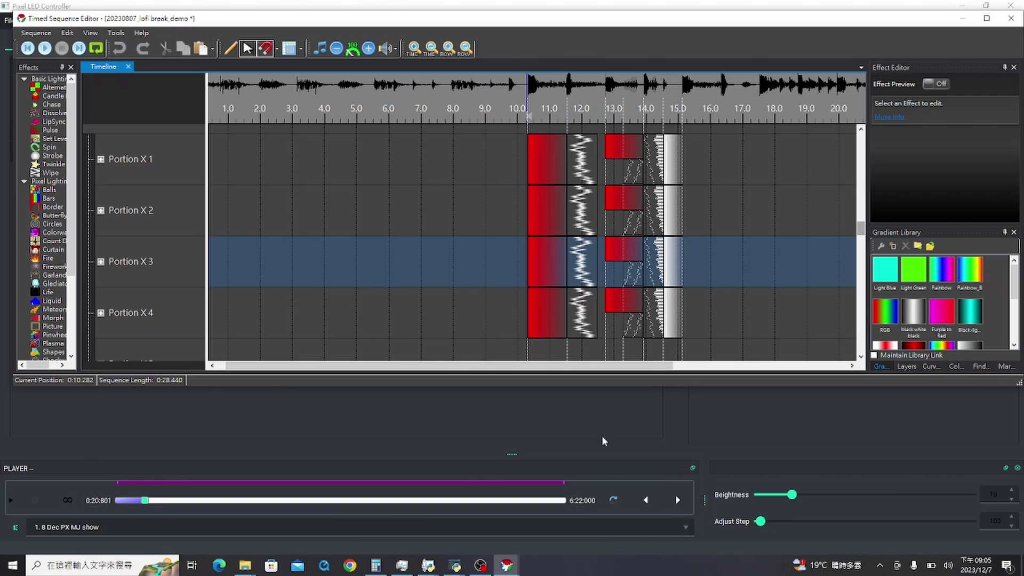
mouse_move(549, 169)
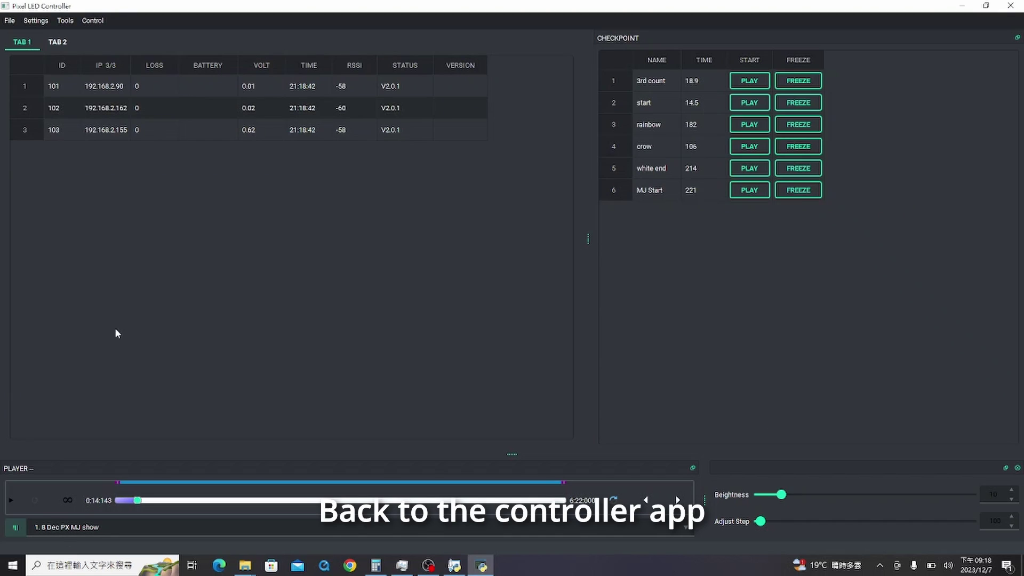
- Open the show editor via File > Edit and add checkpoint rows 7 and 8
left_click(9, 20)
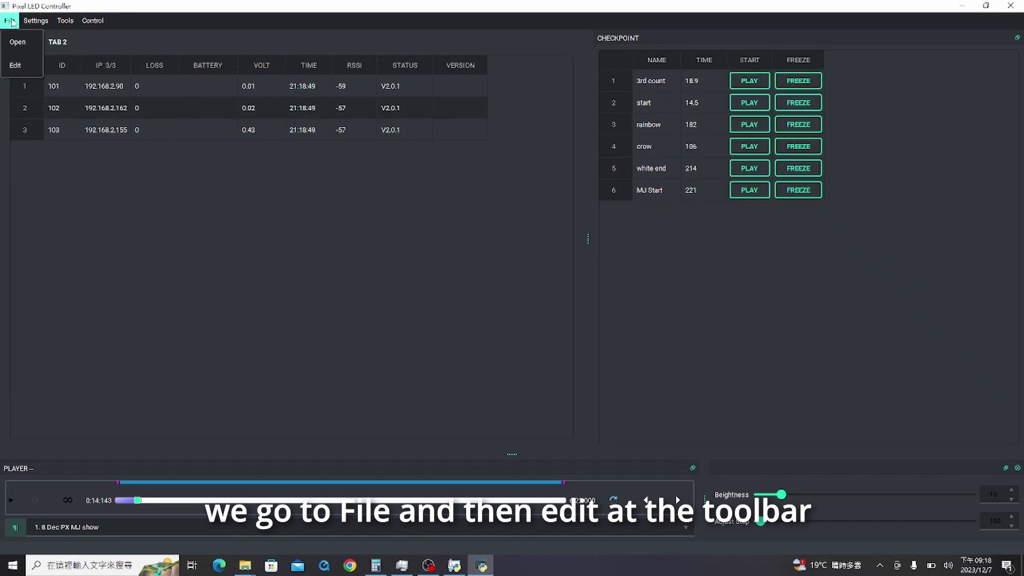
left_click(15, 67)
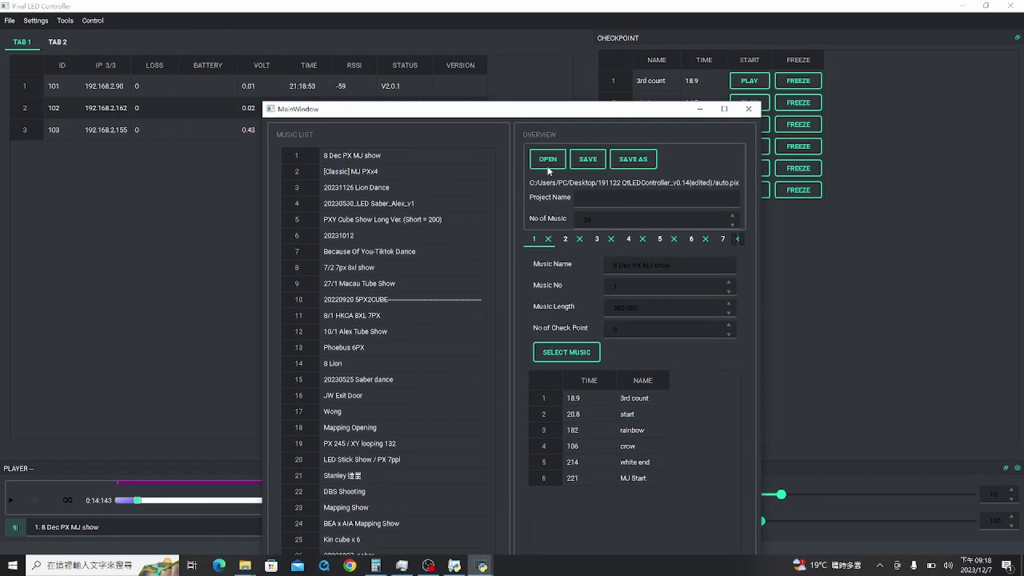
left_click_drag(594, 116, 608, 17)
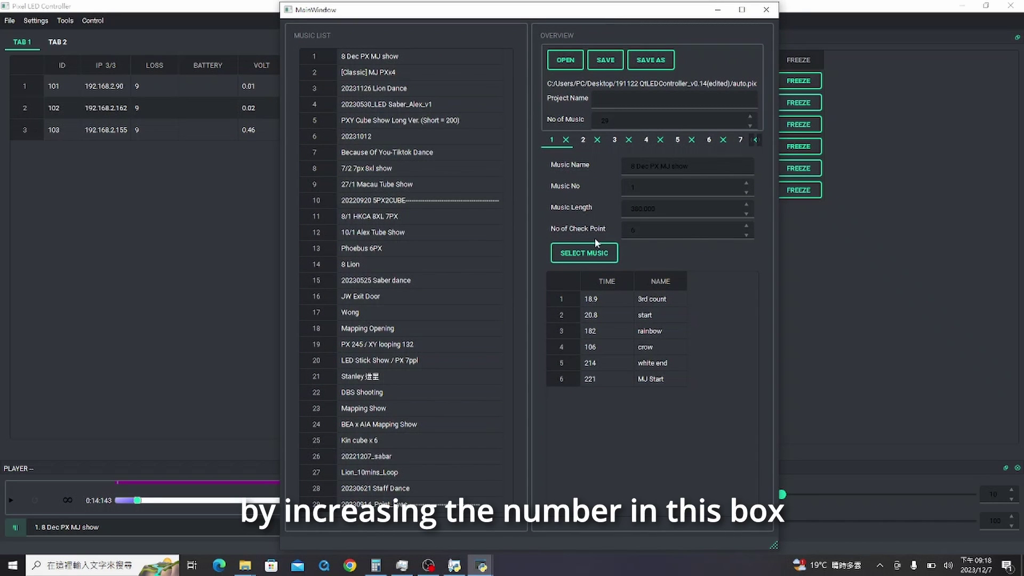
left_click(746, 226)
left_click(746, 226)
left_click(604, 396)
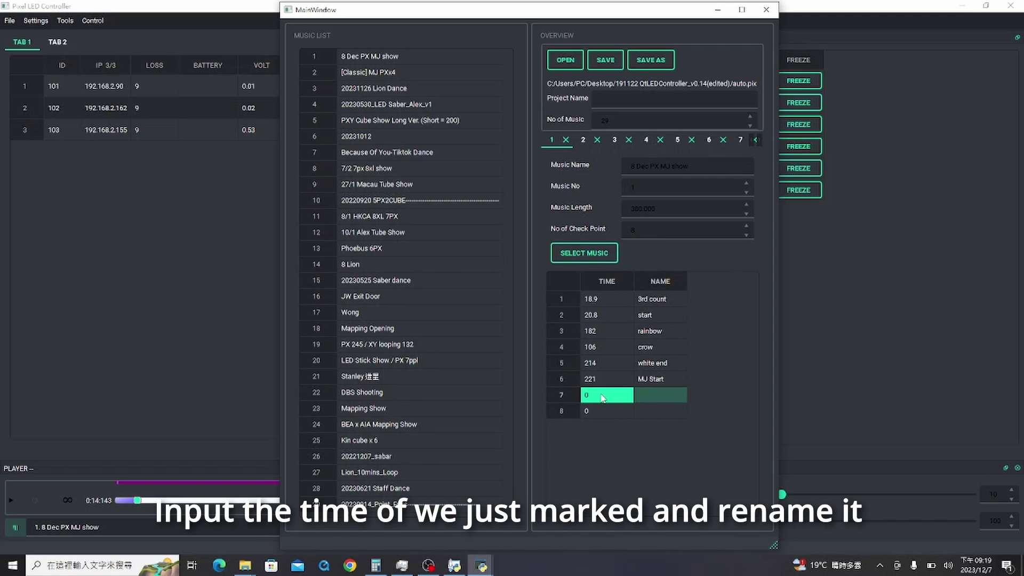
- Set checkpoint 7 to Demo Start at 10.3 and checkpoint 8 to White light at 14.5
double_click(603, 397)
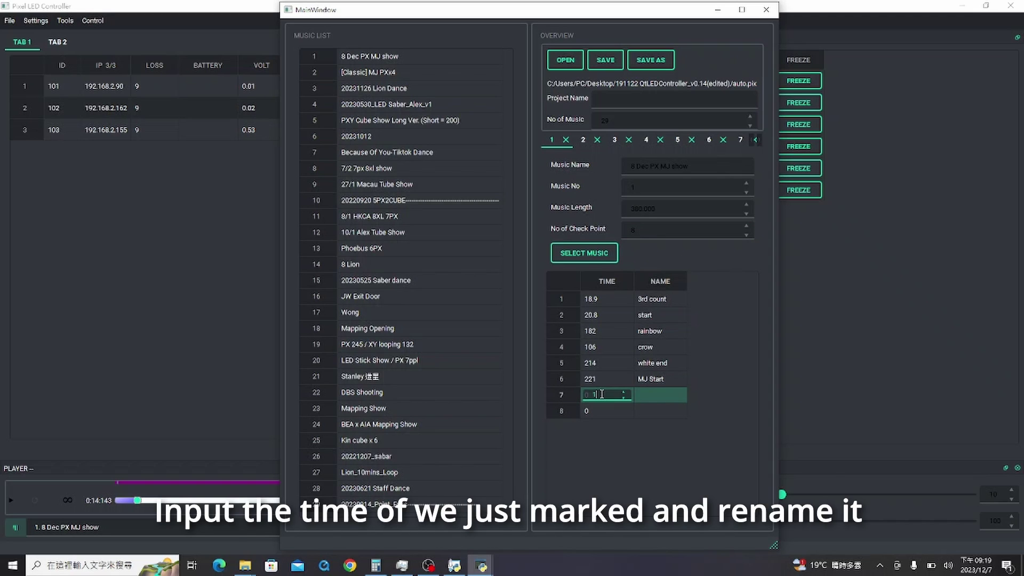
double_click(655, 395)
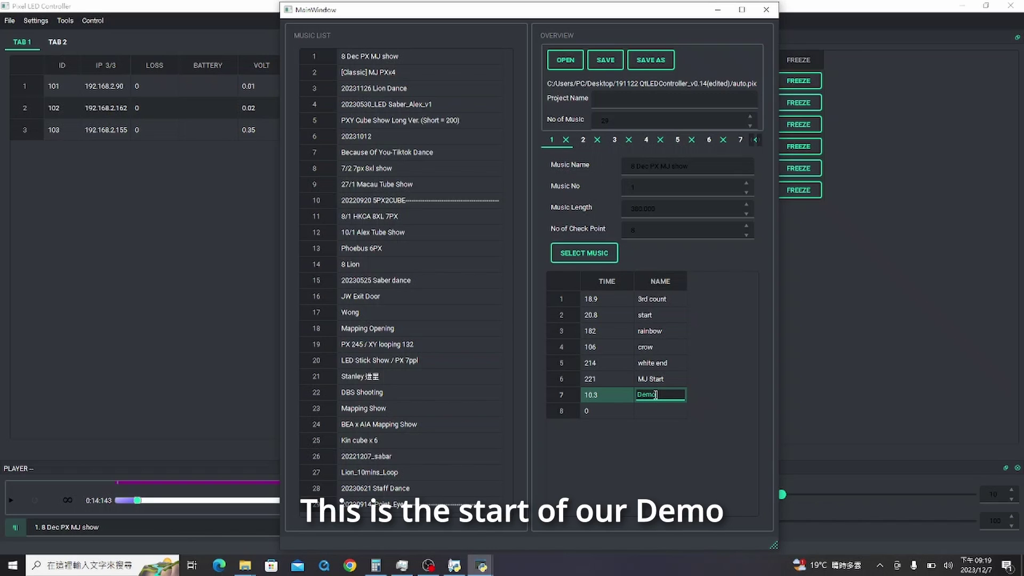
double_click(608, 411)
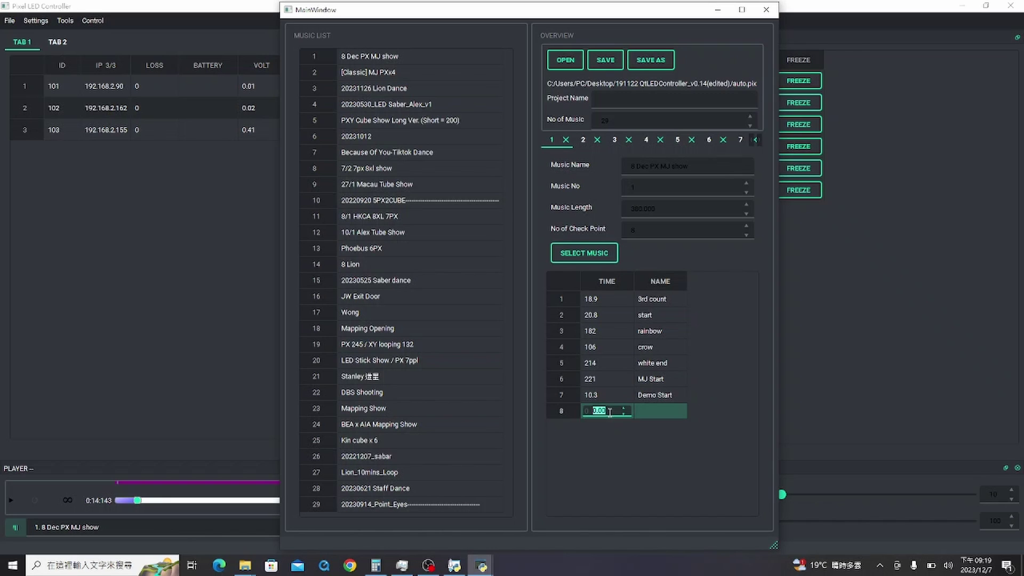
type("14.5")
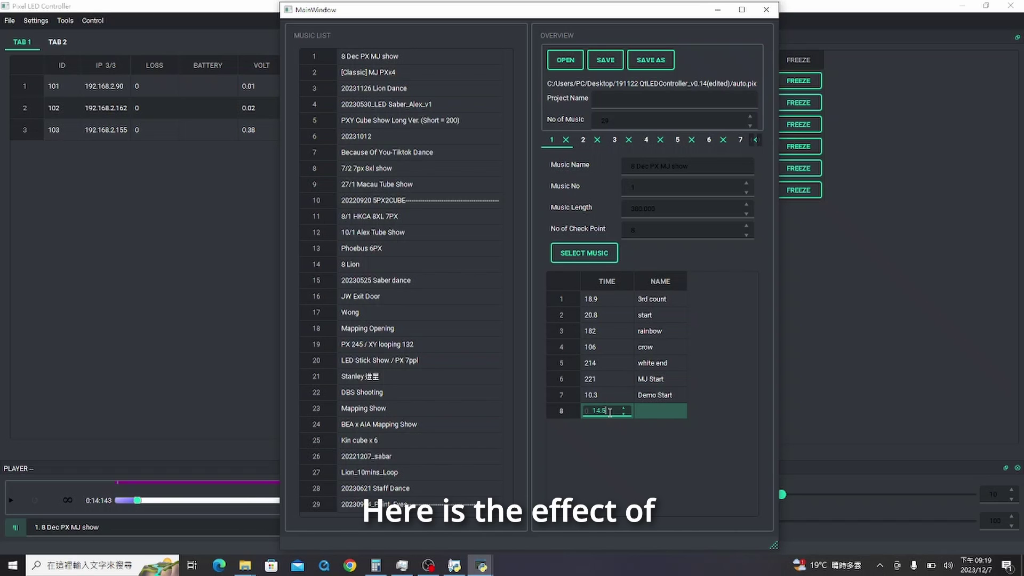
double_click(658, 411)
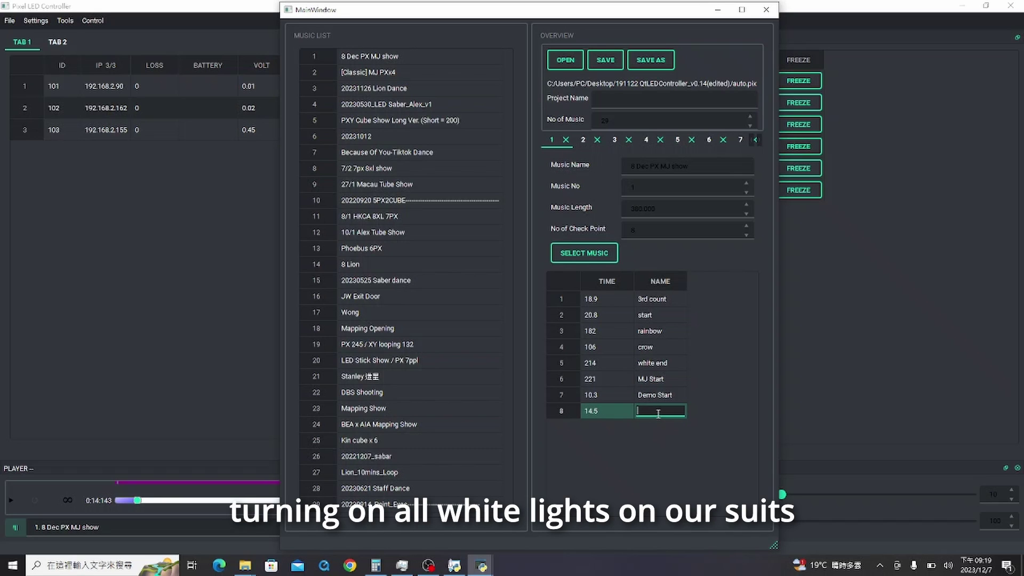
type("White light")
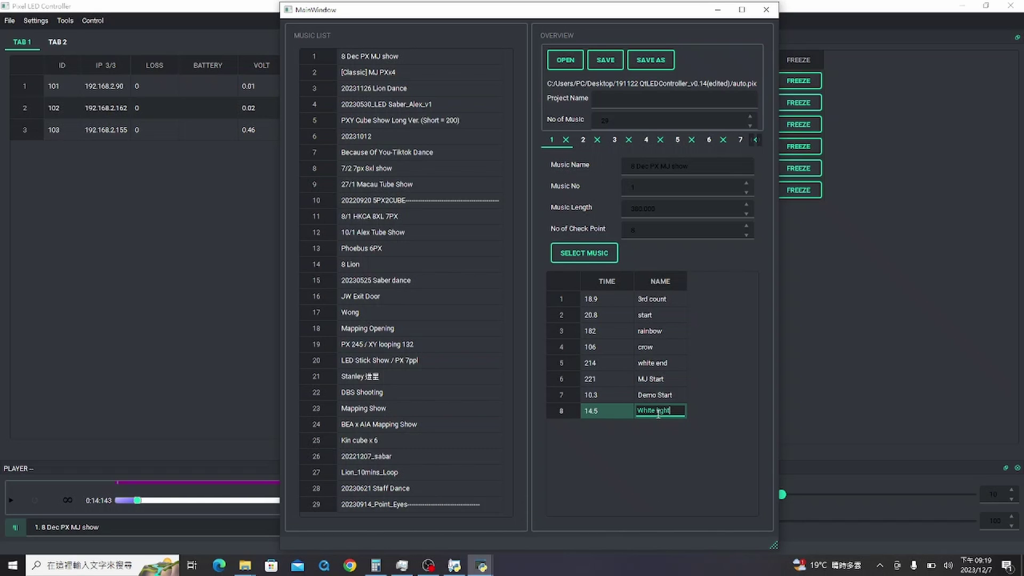
- Add a ninth checkpoint, End at 15.5, save the checkpoints and close the editor
left_click(746, 225)
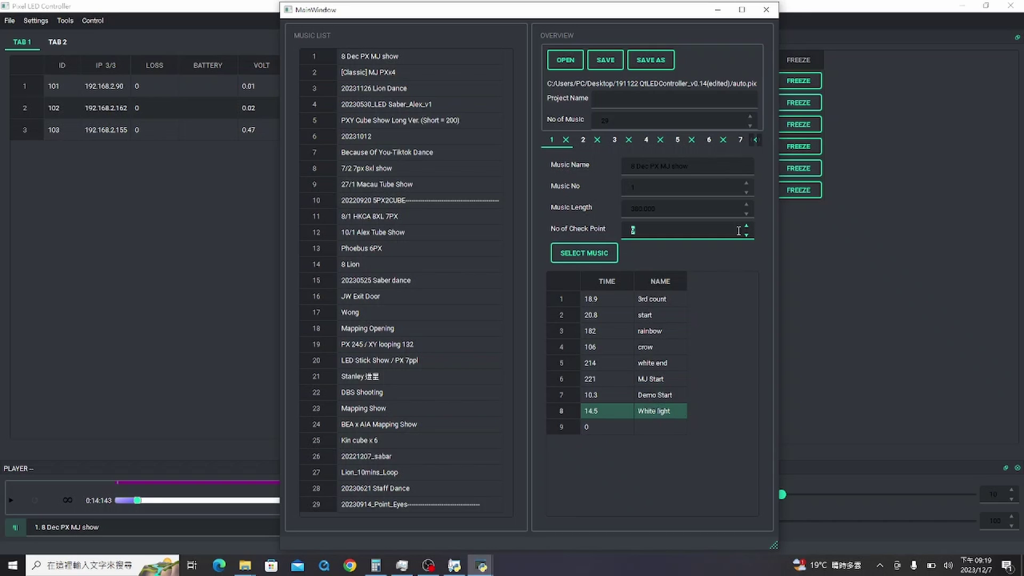
double_click(609, 426)
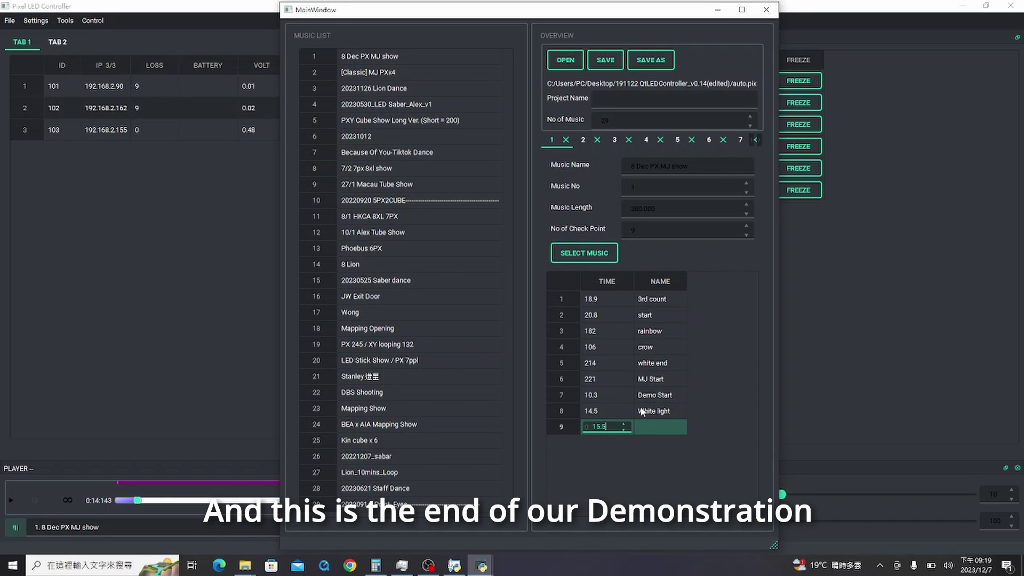
double_click(660, 426)
type("End")
key("Return")
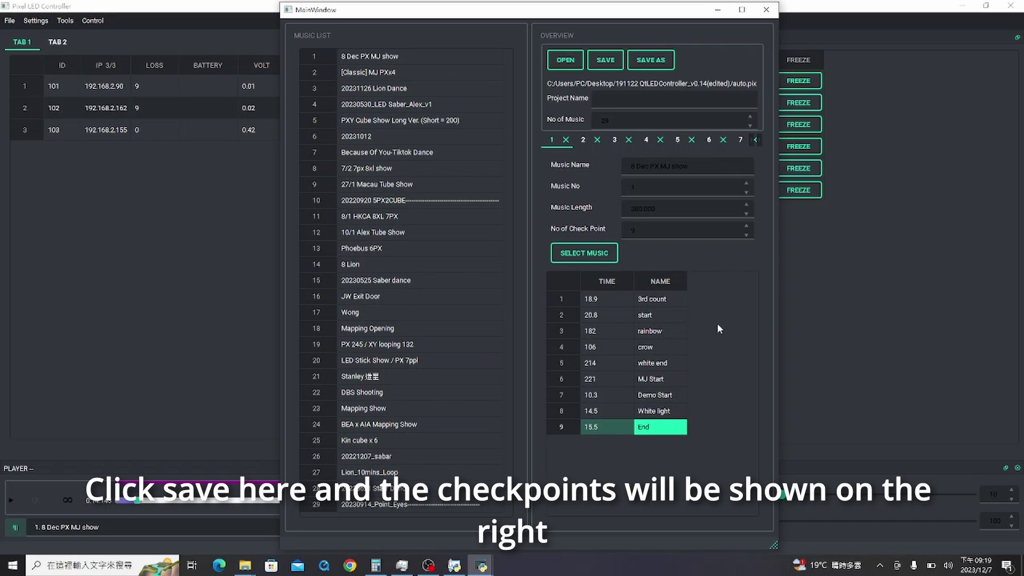
left_click(616, 63)
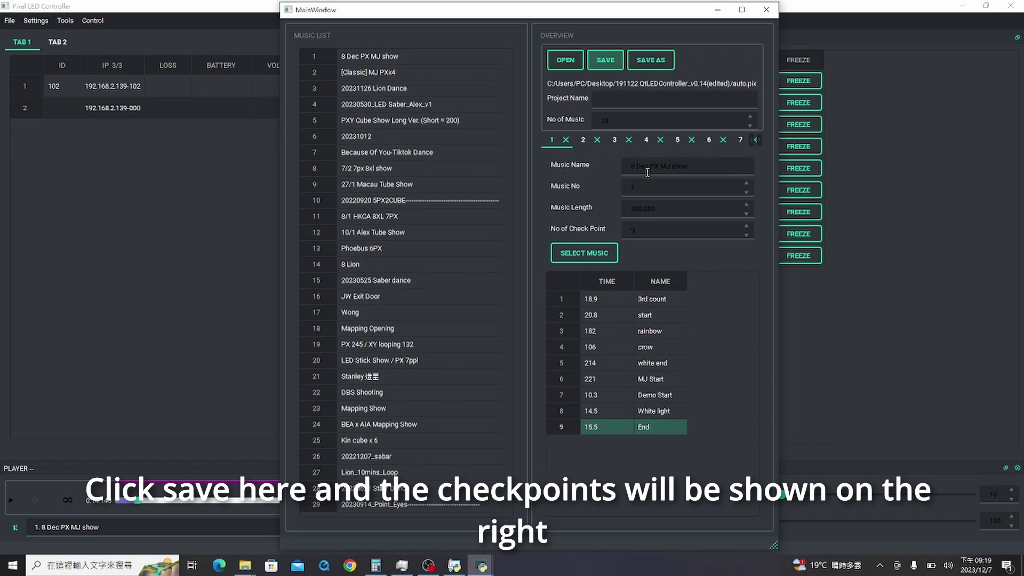
left_click(767, 11)
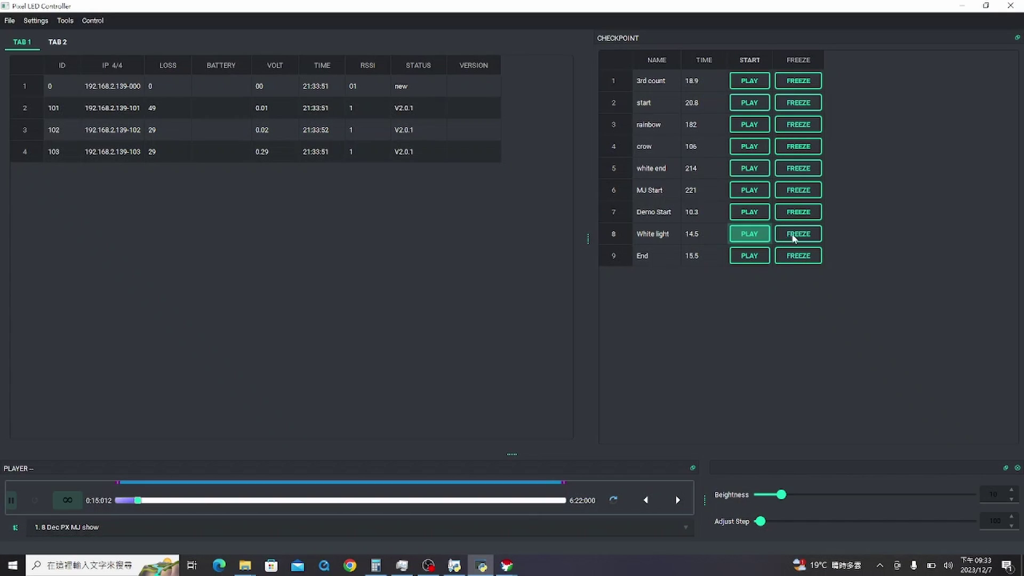
- Freeze playback on the White light checkpoint at 0:14.500
left_click(794, 238)
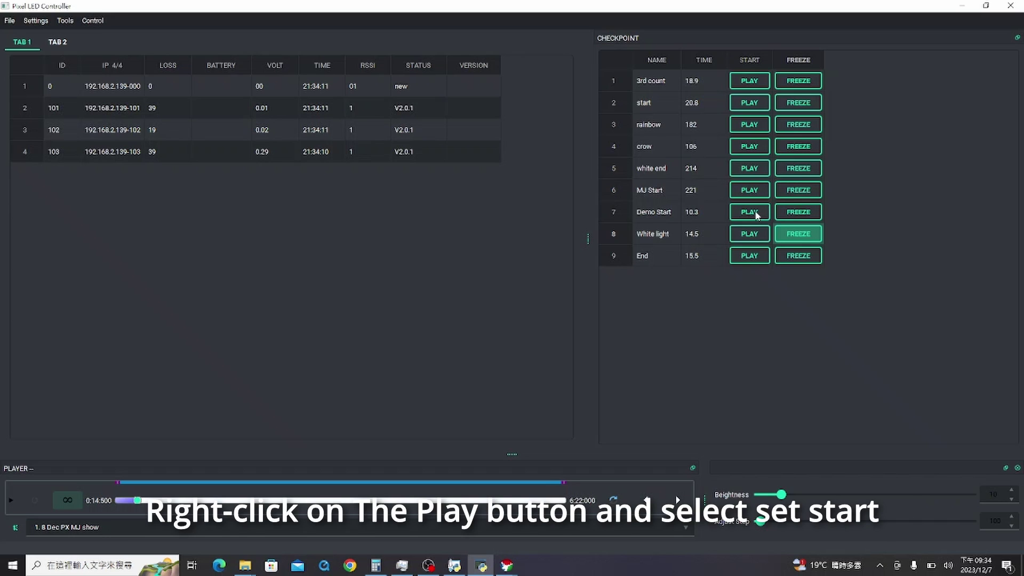
- Set Demo Start as loop start and End as loop end, then play from 0:10.300
right_click(756, 213)
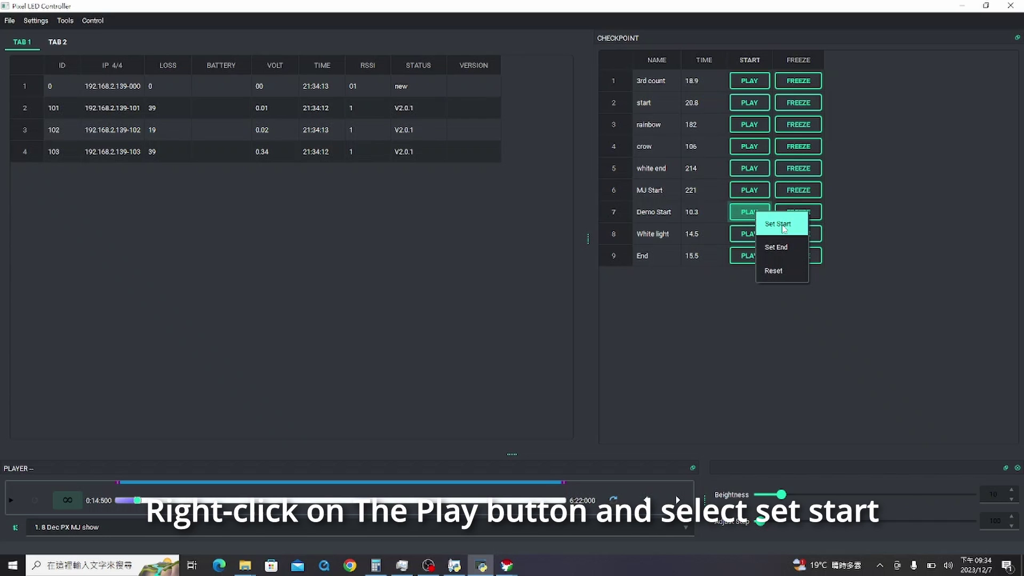
left_click(782, 225)
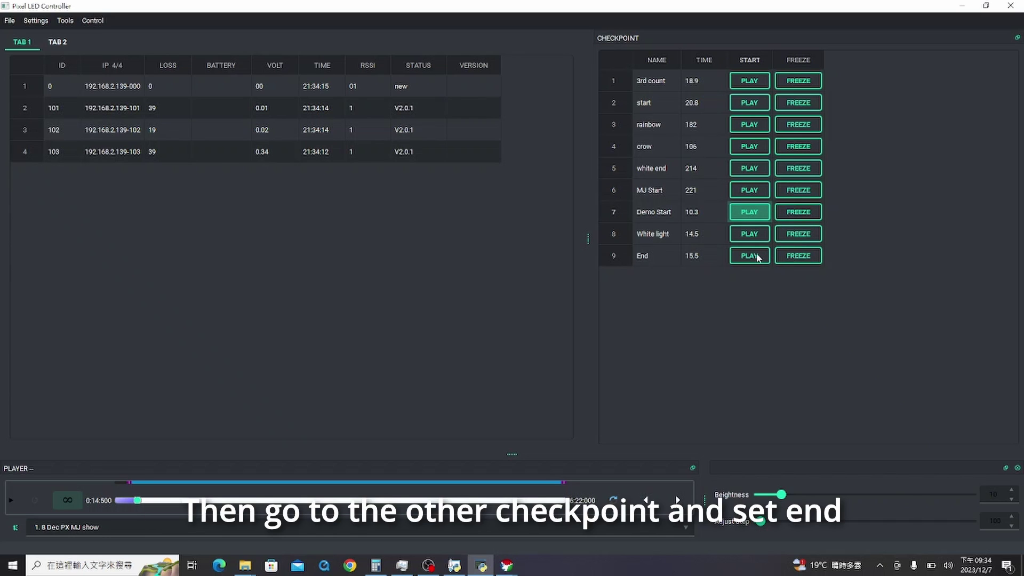
right_click(757, 257)
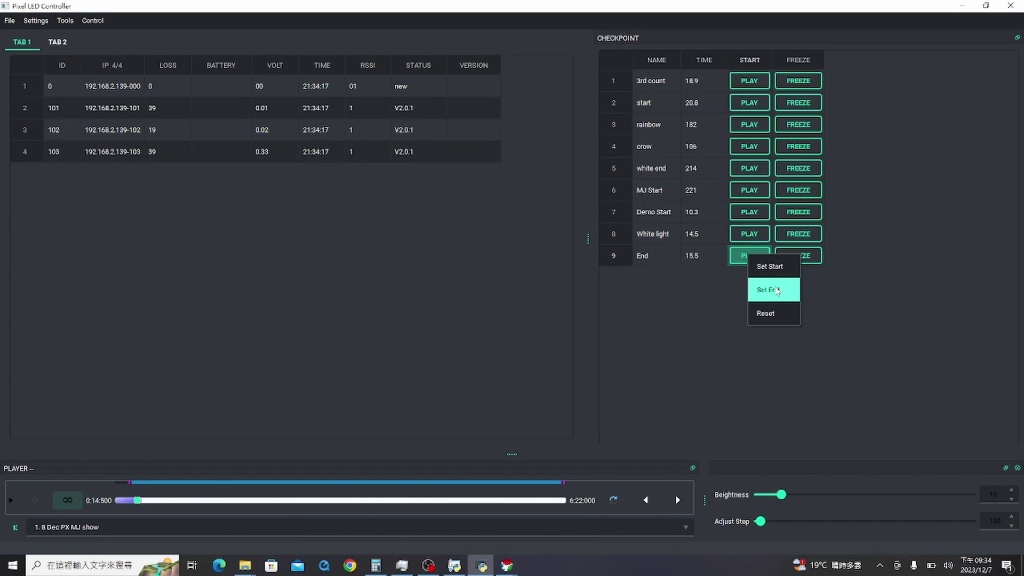
left_click(775, 290)
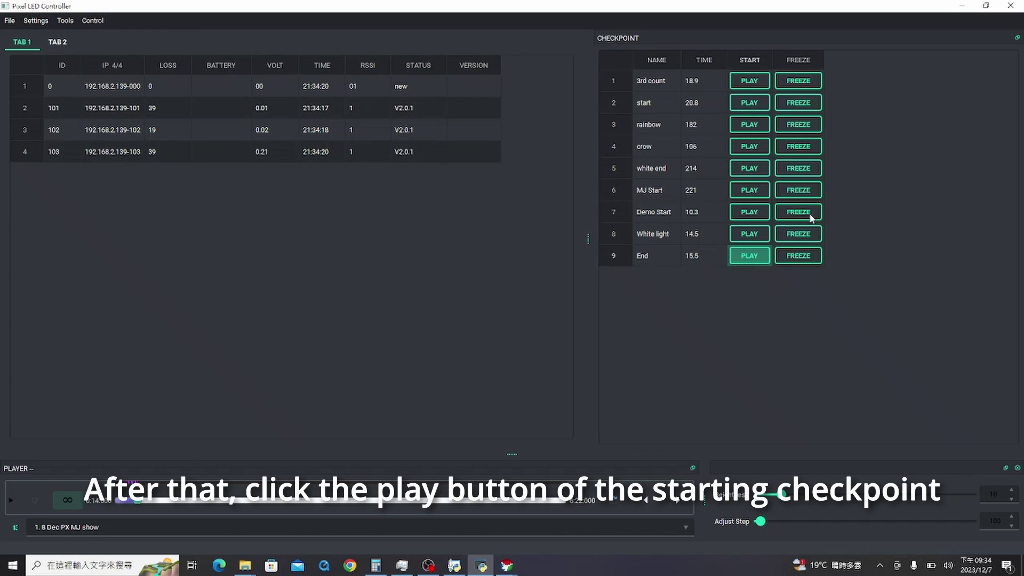
left_click(761, 214)
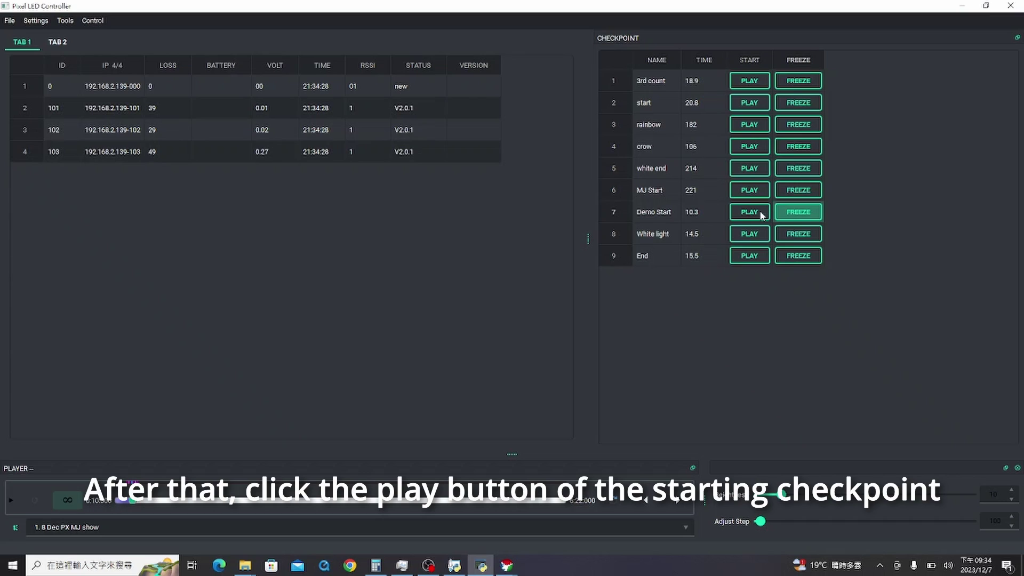
left_click(761, 214)
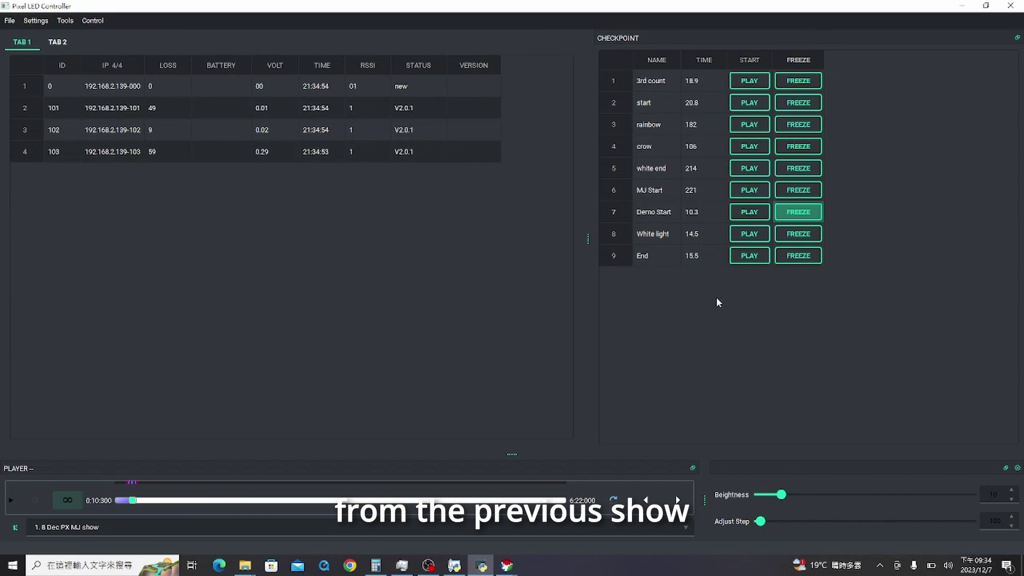
- Select 2. 20231126 Lion Dance from the playlist dropdown under the player
left_click(370, 529)
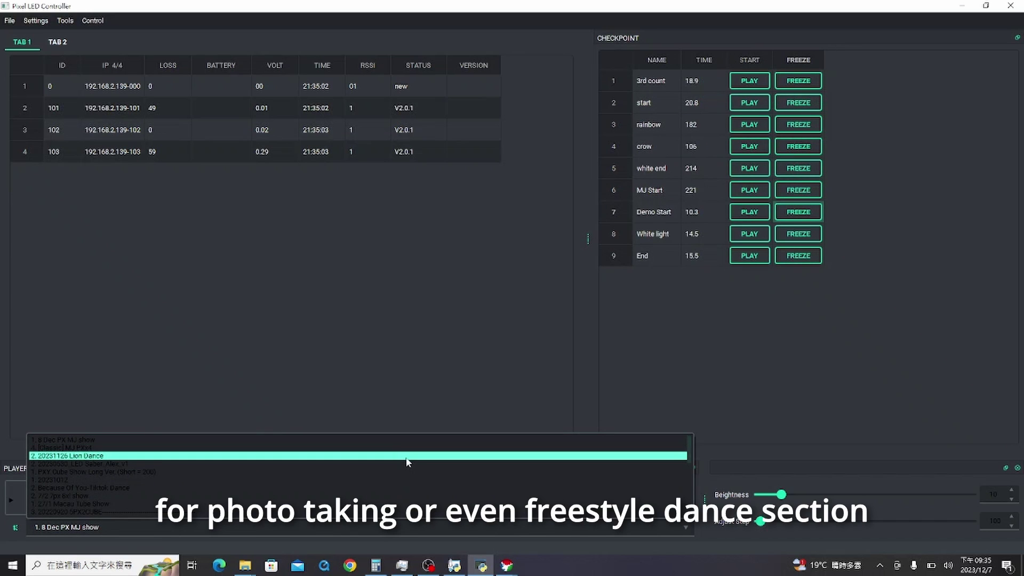
left_click(406, 457)
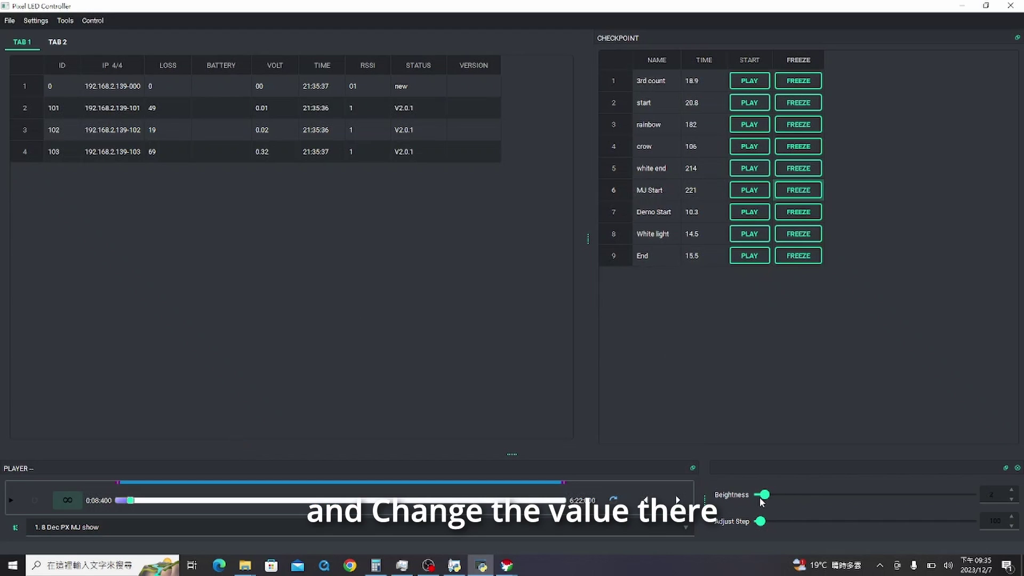
- Raise the Brightness slider to 15 and replay the show from Demo Start
left_click(761, 501)
left_click_drag(762, 499, 778, 496)
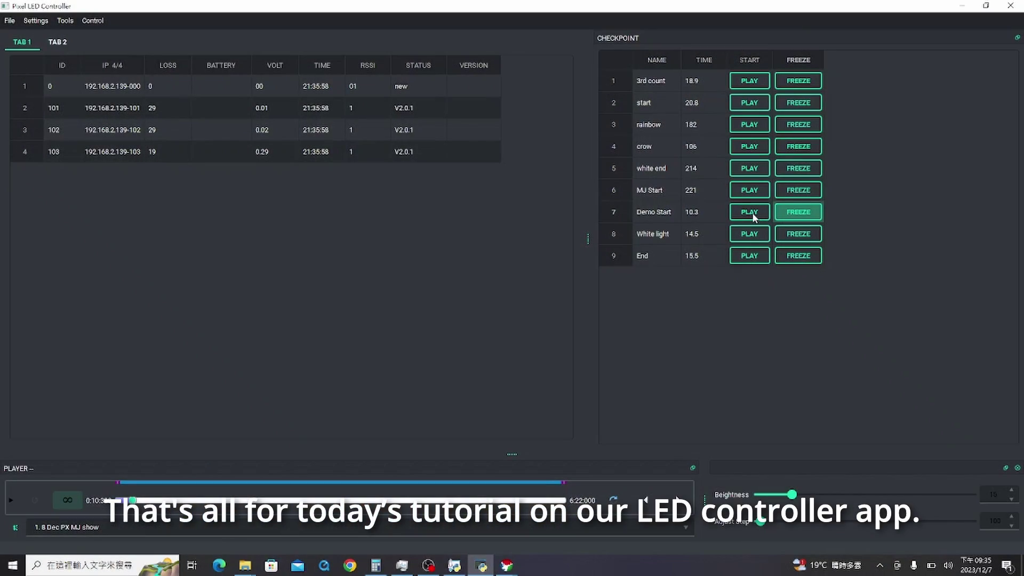
left_click(753, 215)
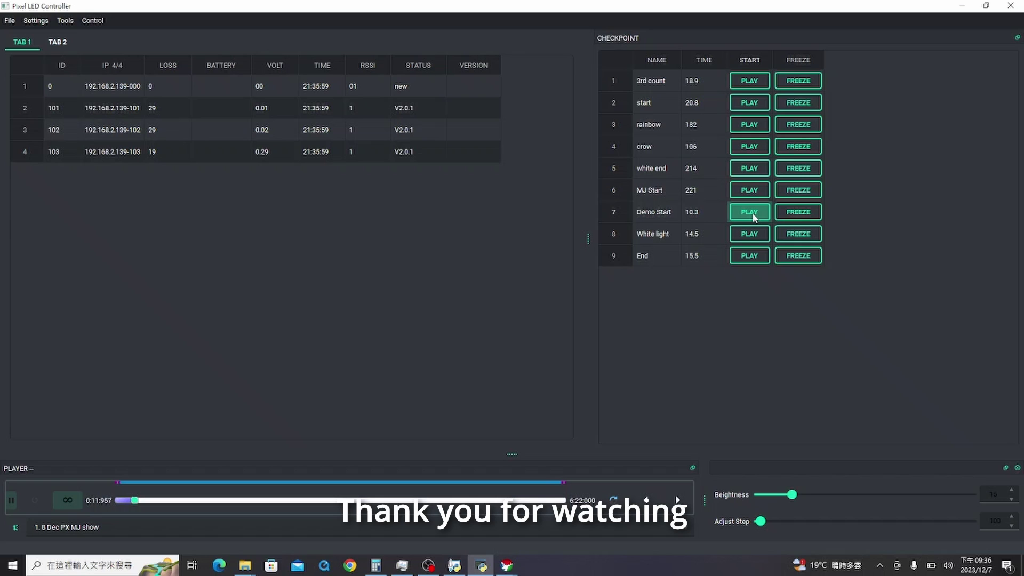